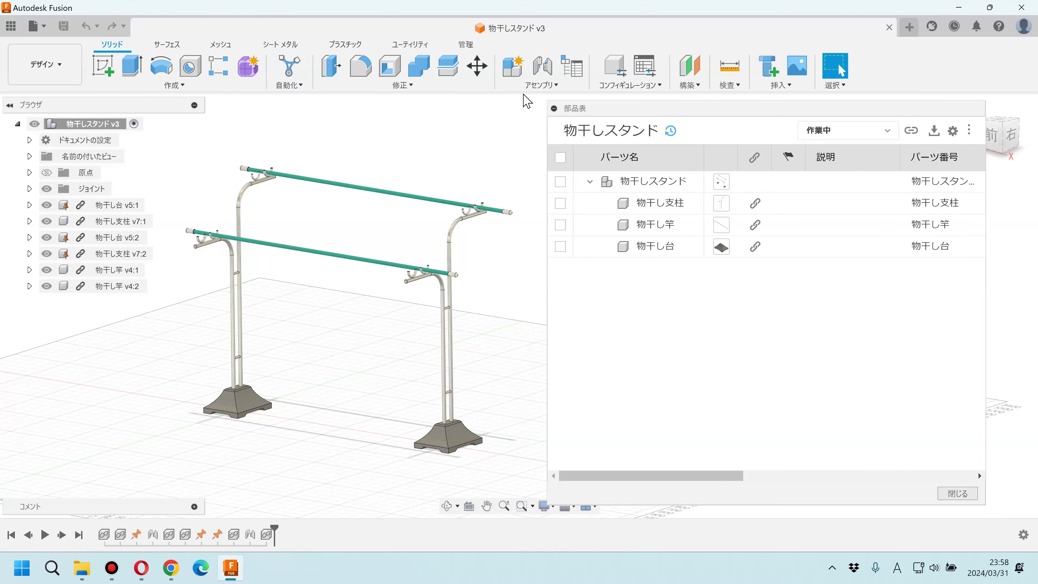
Show the 部品表 palette for 物干しスタンド from the アセンブリ menu and move it left.
click(528, 89)
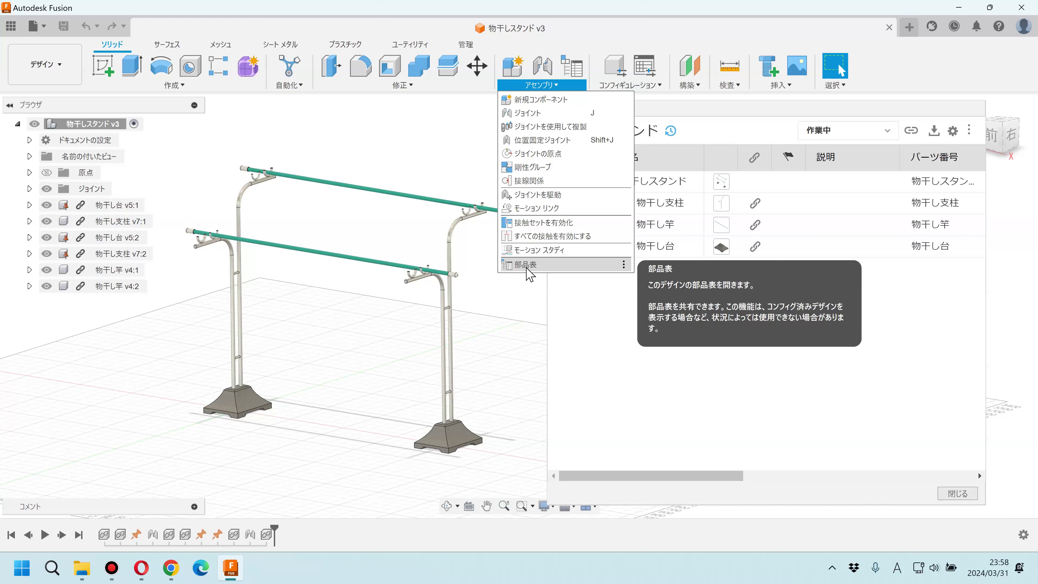
click(526, 296)
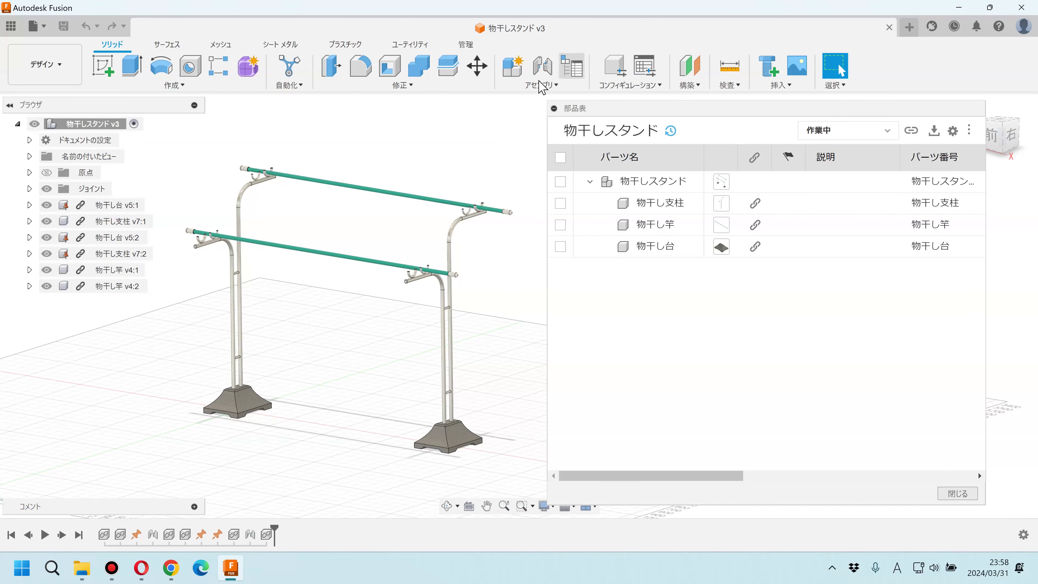
click(544, 86)
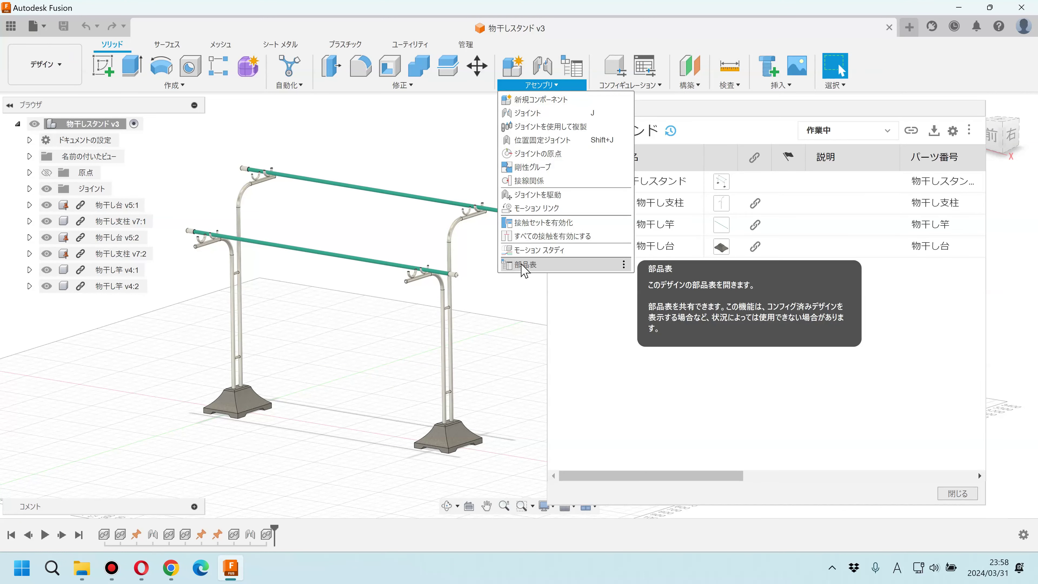
click(522, 265)
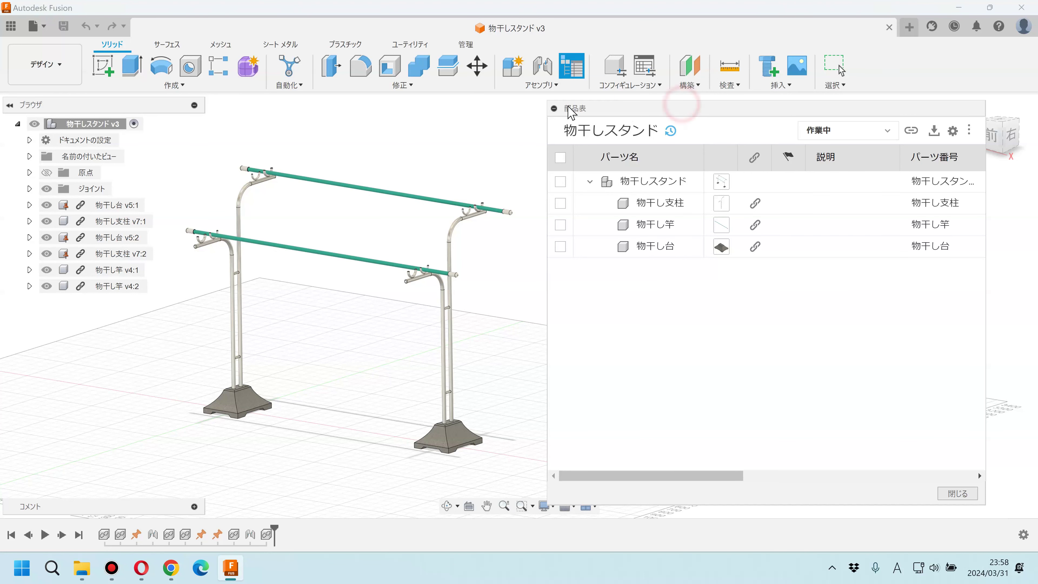
drag(672, 109, 286, 223)
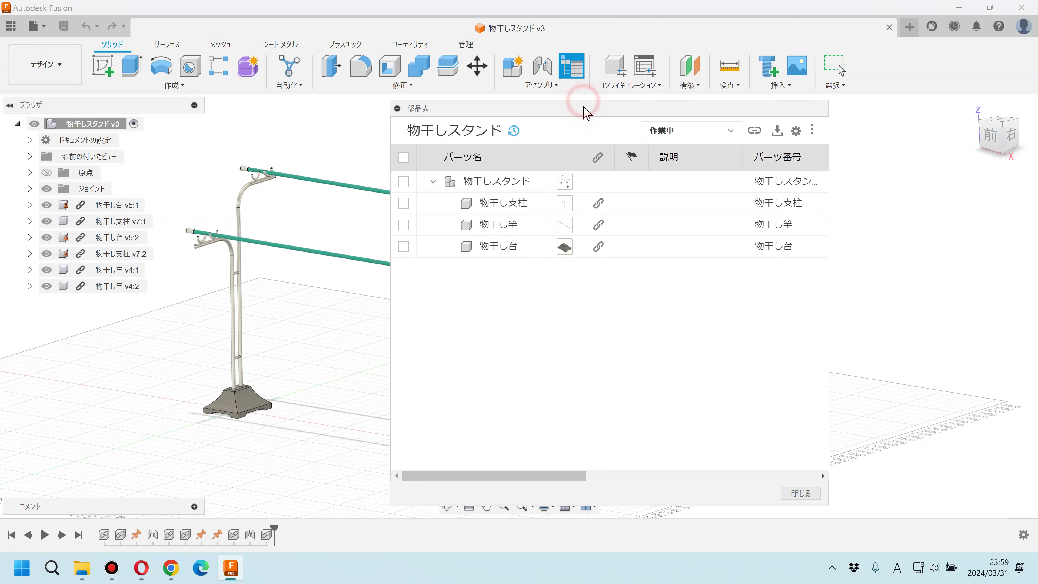
Move the Qty column next to パーツ番号 in the 部品表 table.
drag(604, 114, 543, 111)
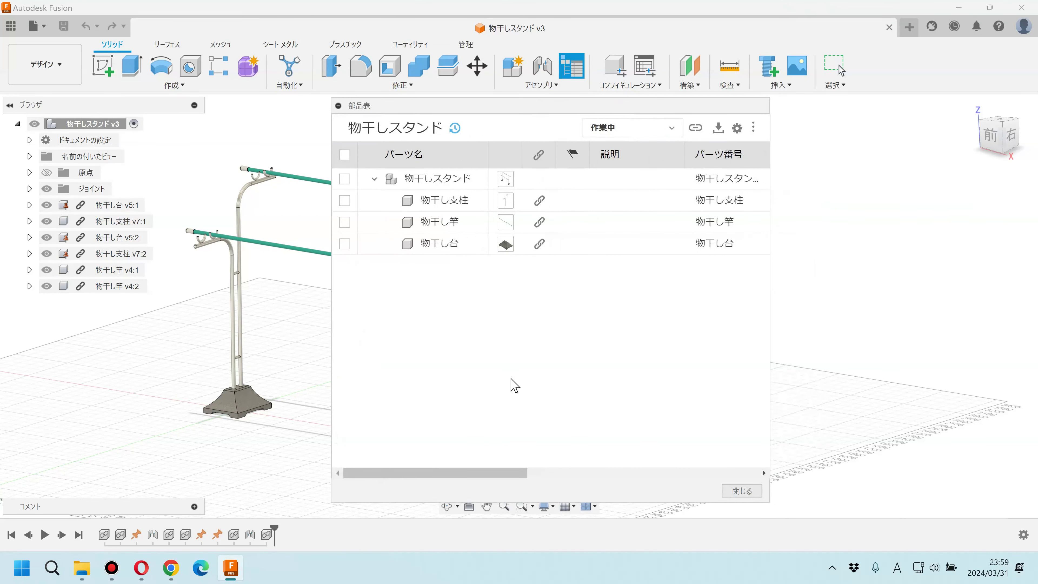
mouse_move(513, 473)
mouse_down()
mouse_move(699, 475)
mouse_move(445, 478)
mouse_move(703, 484)
mouse_move(387, 471)
mouse_move(695, 485)
mouse_up()
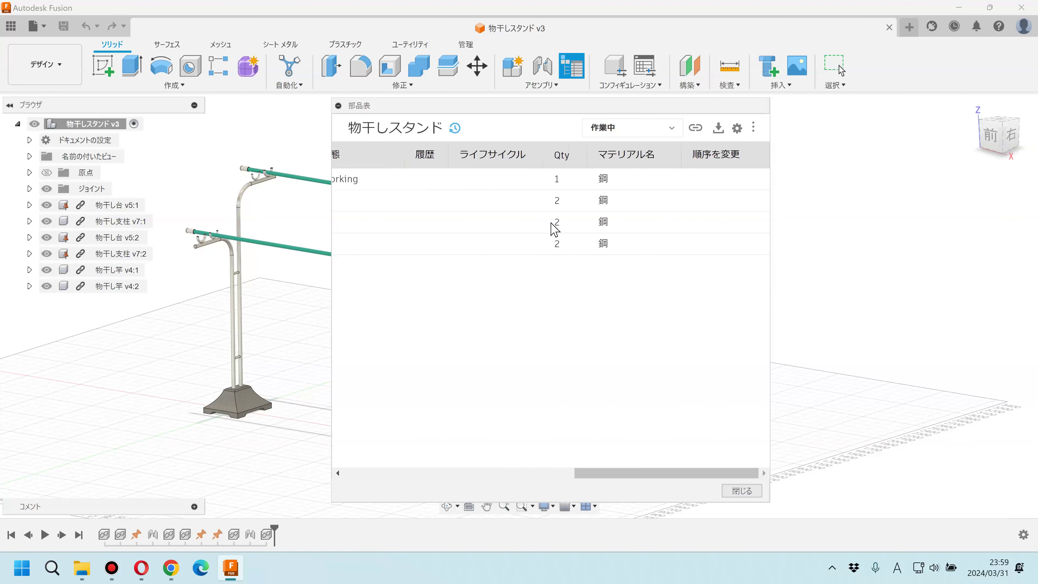
mouse_move(569, 163)
mouse_down()
mouse_move(323, 157)
mouse_move(399, 158)
mouse_up()
drag(604, 474, 454, 475)
drag(535, 474, 562, 475)
mouse_move(715, 156)
mouse_down()
mouse_move(518, 161)
mouse_move(556, 149)
mouse_move(542, 149)
mouse_up()
click(498, 183)
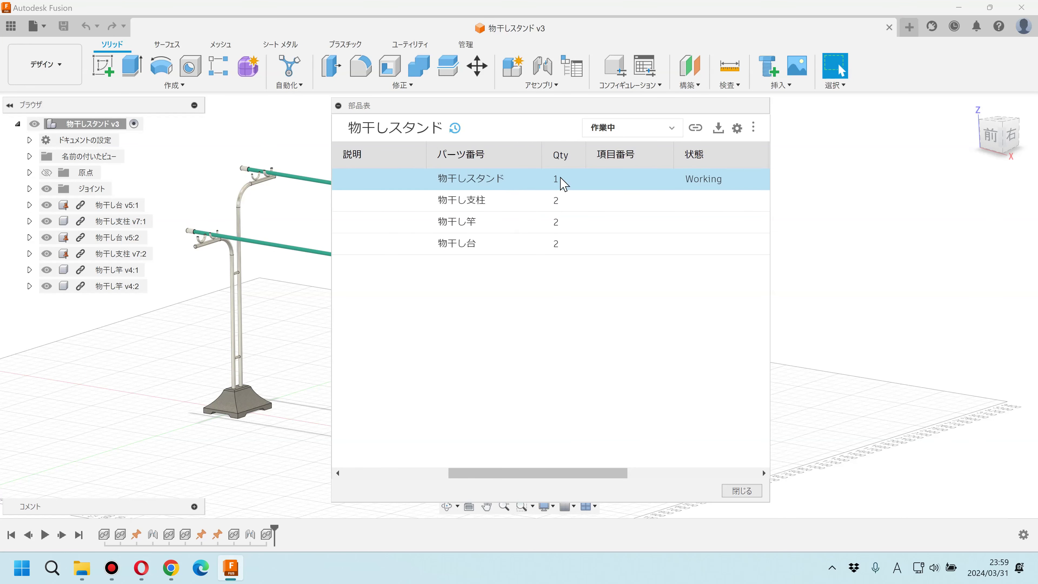
drag(521, 107, 689, 110)
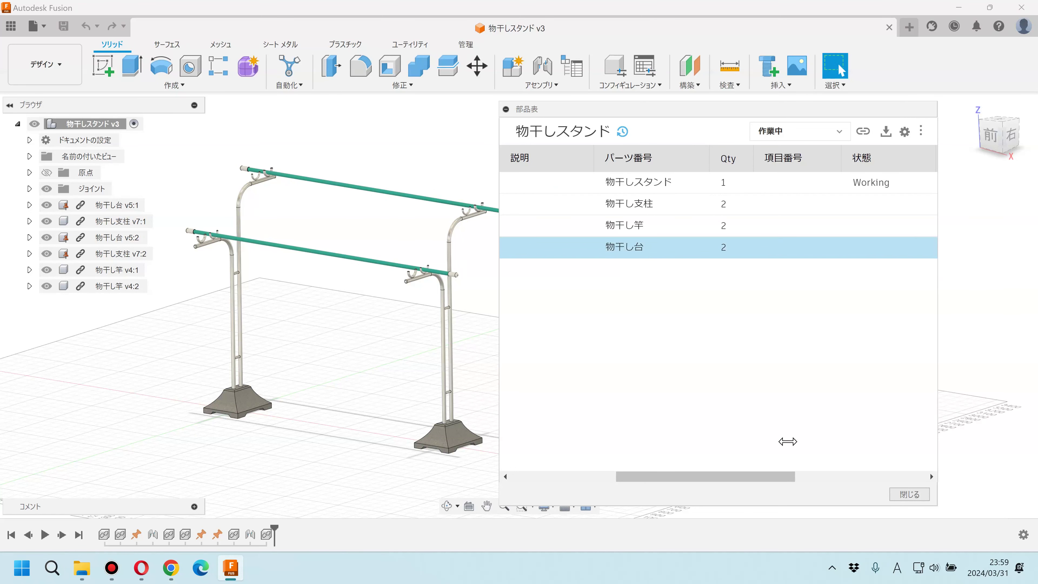
Hide the thumbnail, external reference, description, milestone and part number BOM columns.
click(905, 132)
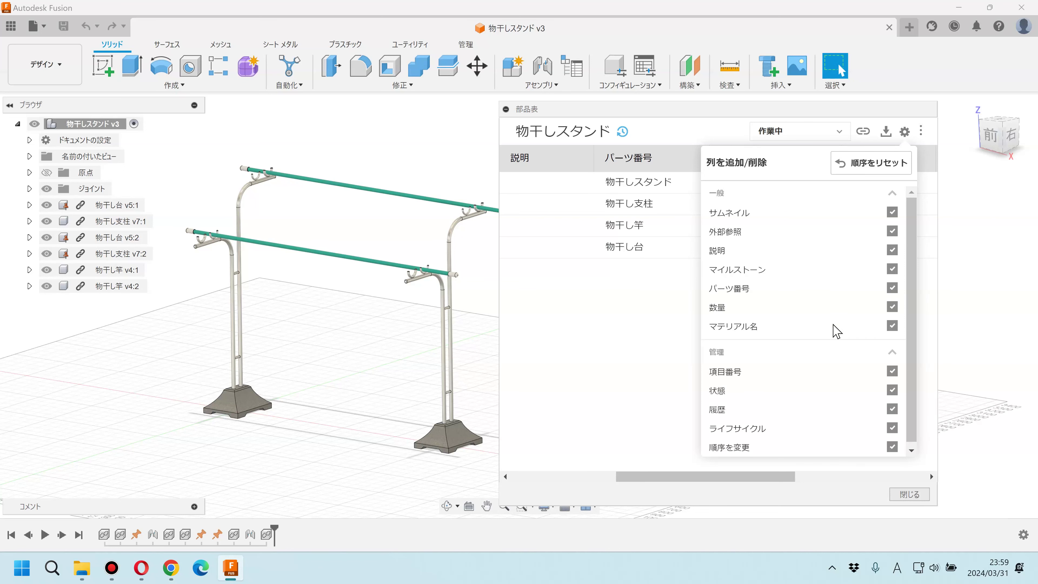
click(621, 363)
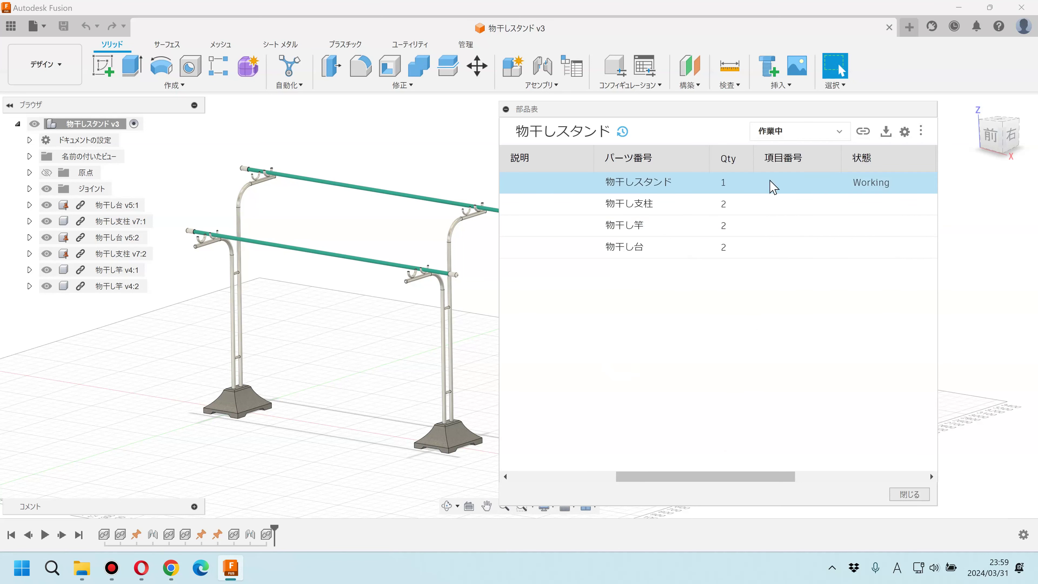
drag(696, 477, 568, 477)
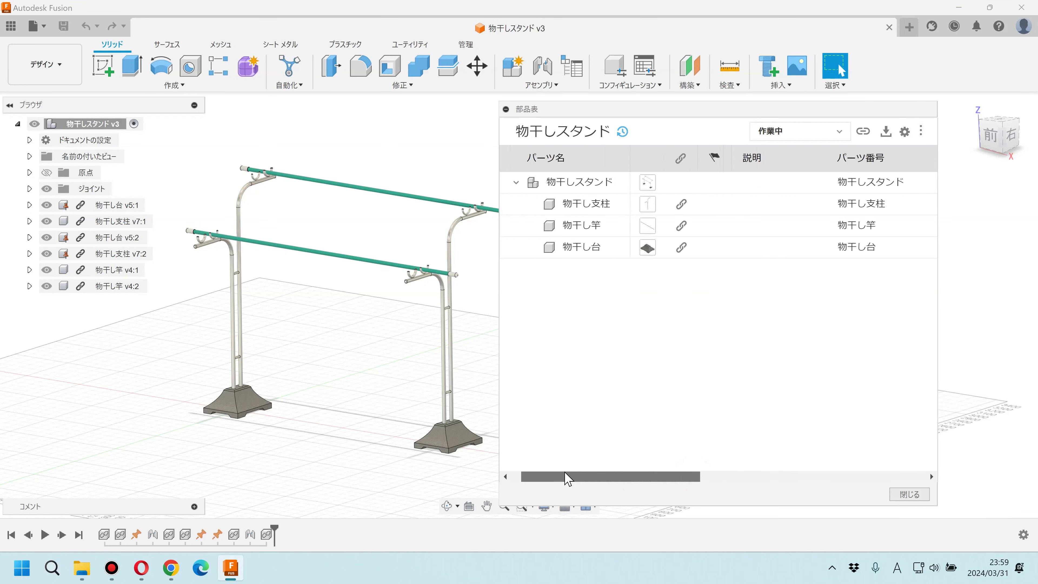
click(905, 131)
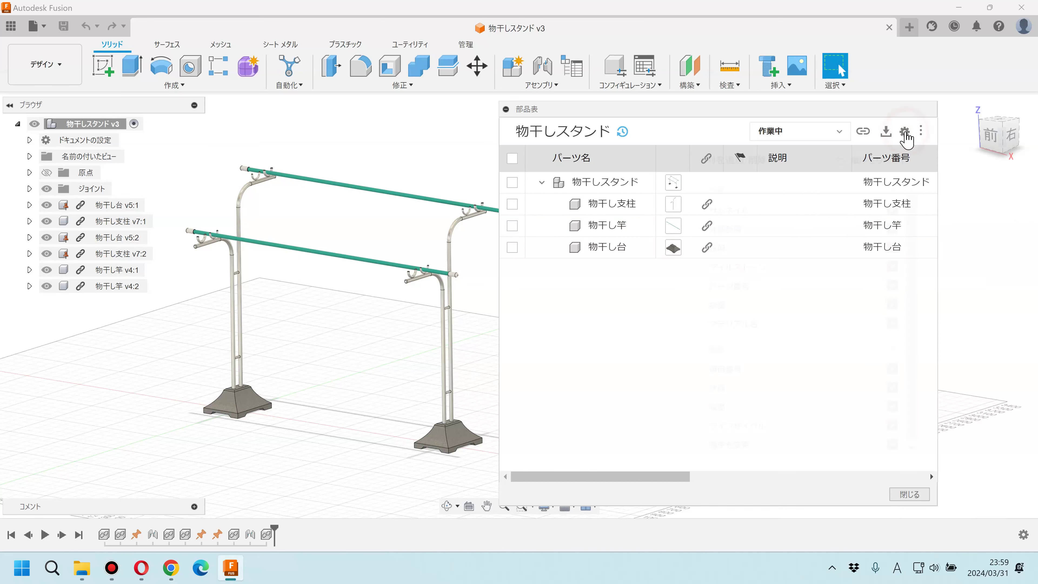
click(893, 212)
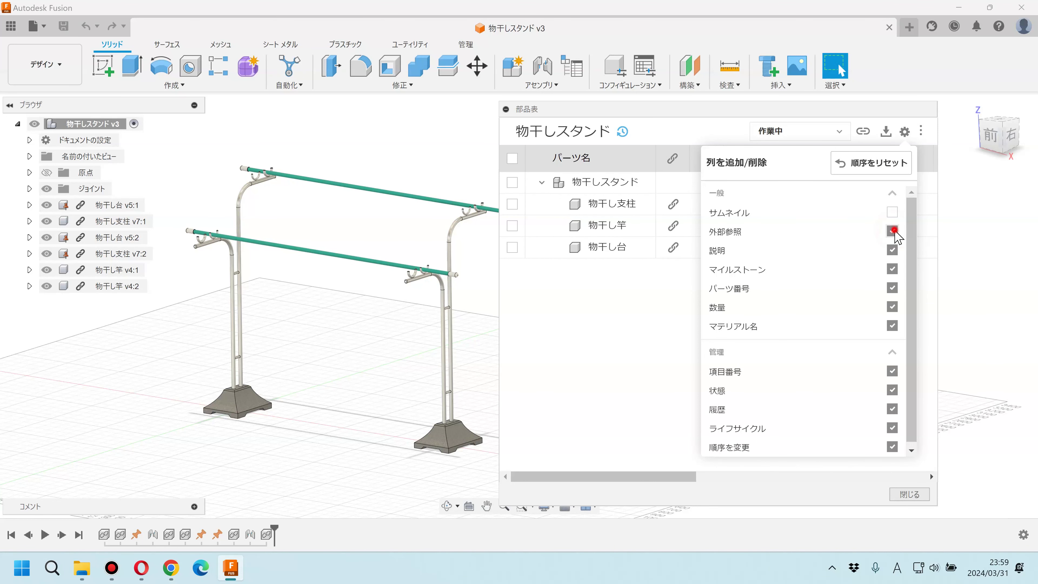
click(893, 231)
click(892, 251)
click(893, 270)
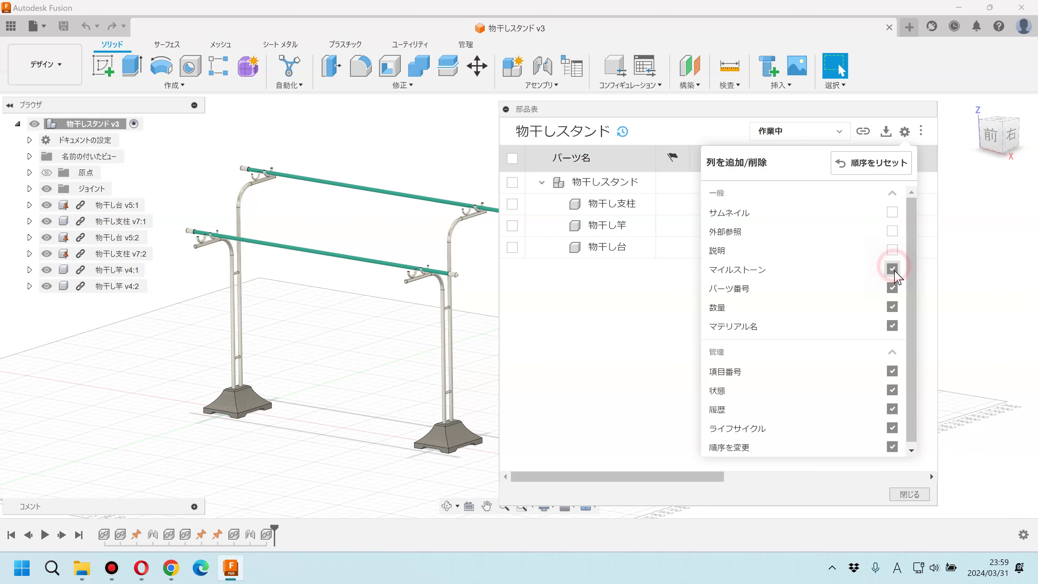
click(892, 308)
click(893, 288)
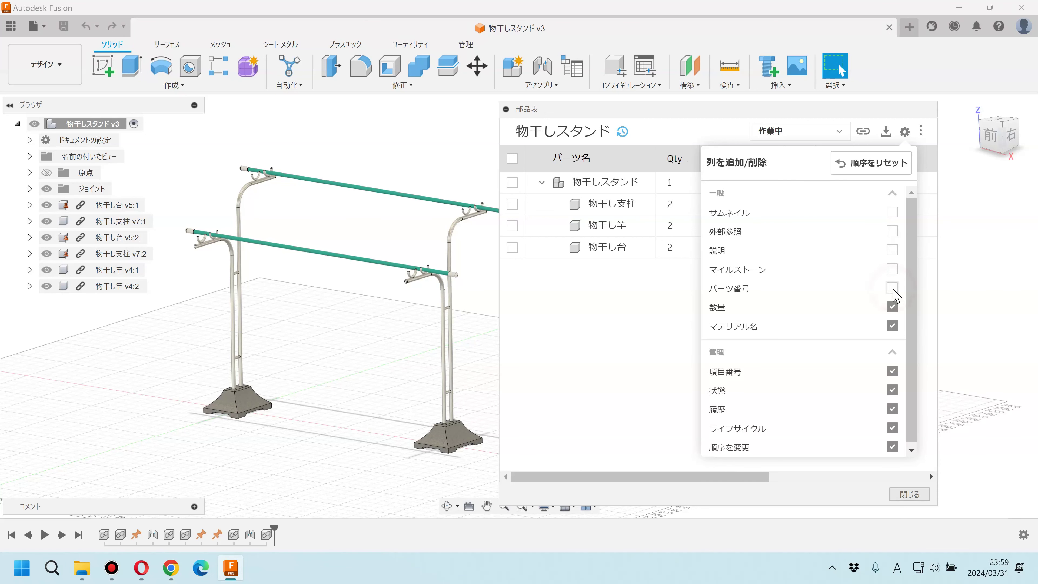
click(687, 412)
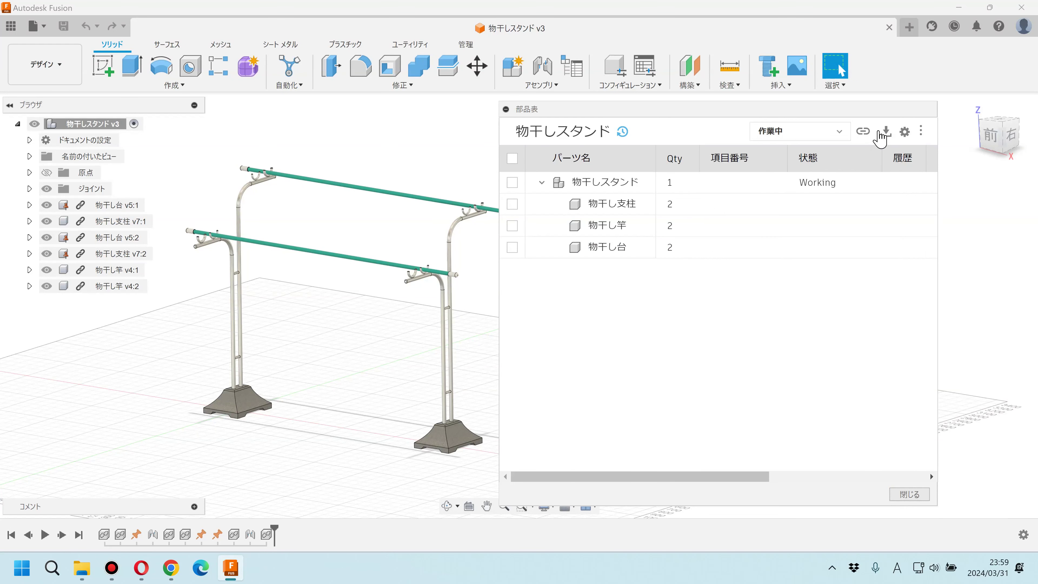
Also hide the item number, status, history and lifecycle BOM columns.
click(904, 131)
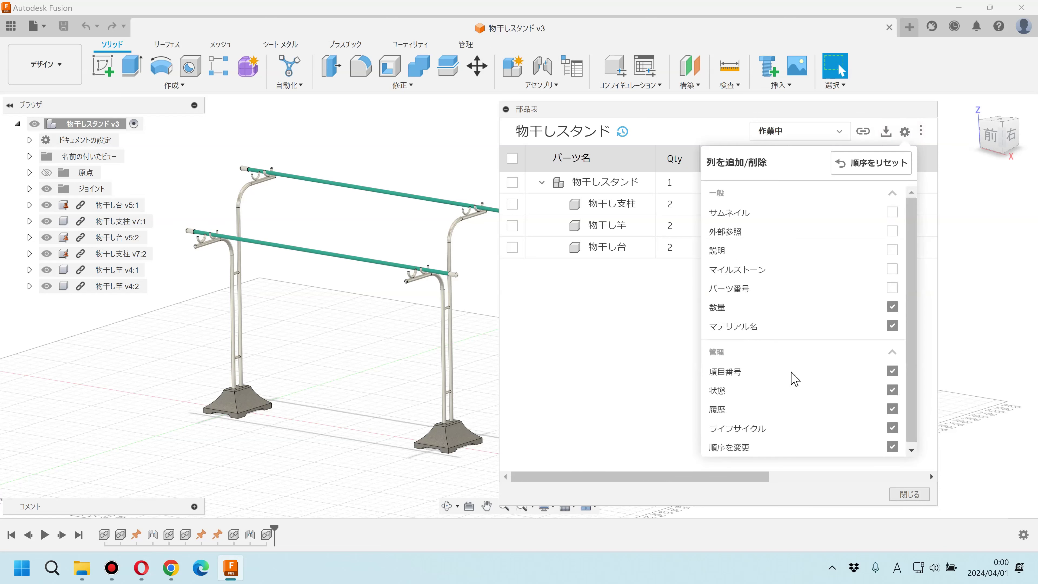
click(892, 371)
click(892, 390)
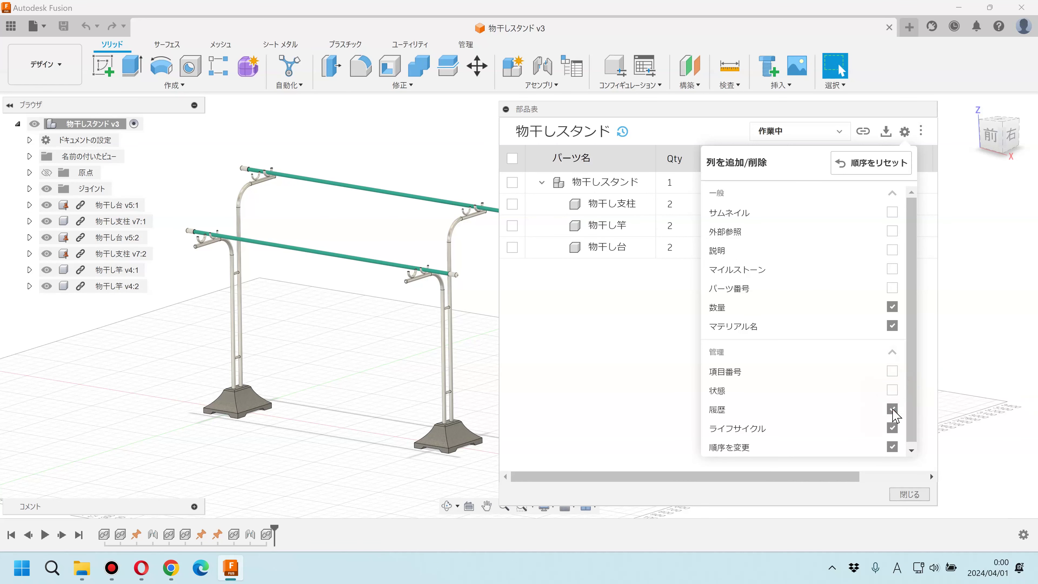
click(893, 428)
click(892, 447)
drag(911, 427, 912, 450)
Reopen the 部品表 palette and export it as an Excel (.xlsx) file via BOM 書き出し.
click(909, 493)
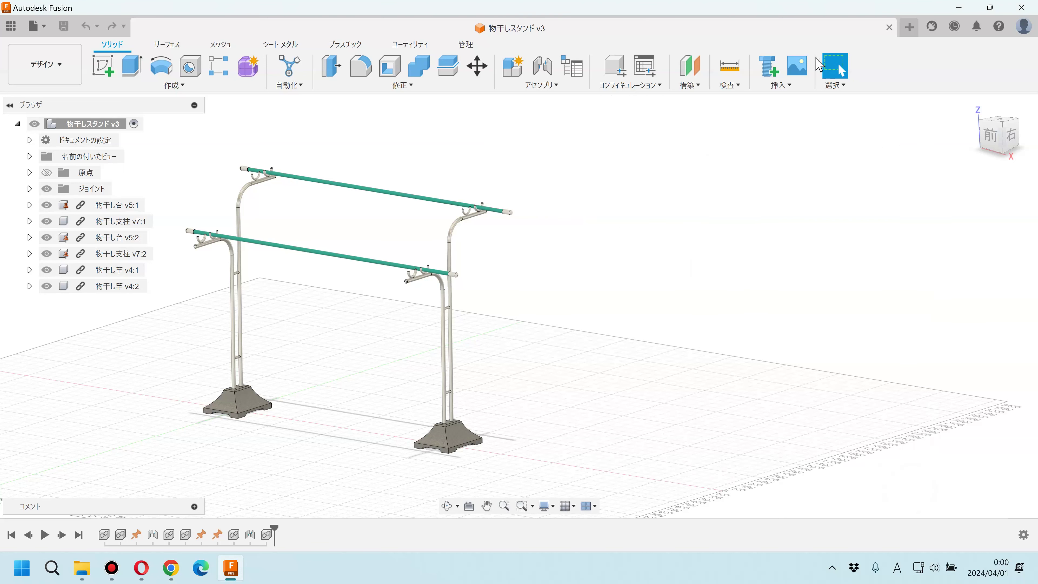
click(568, 76)
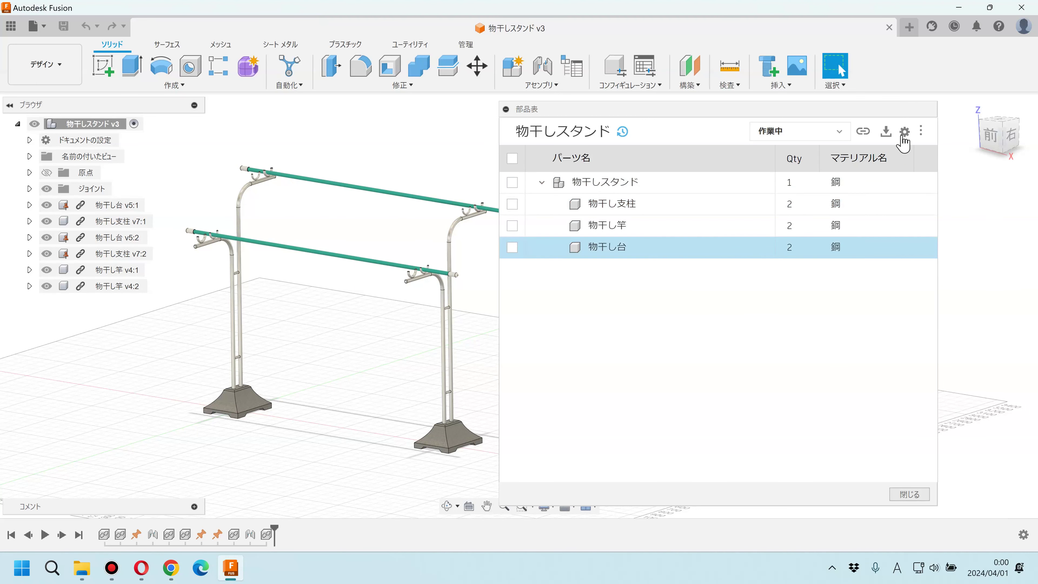
click(889, 133)
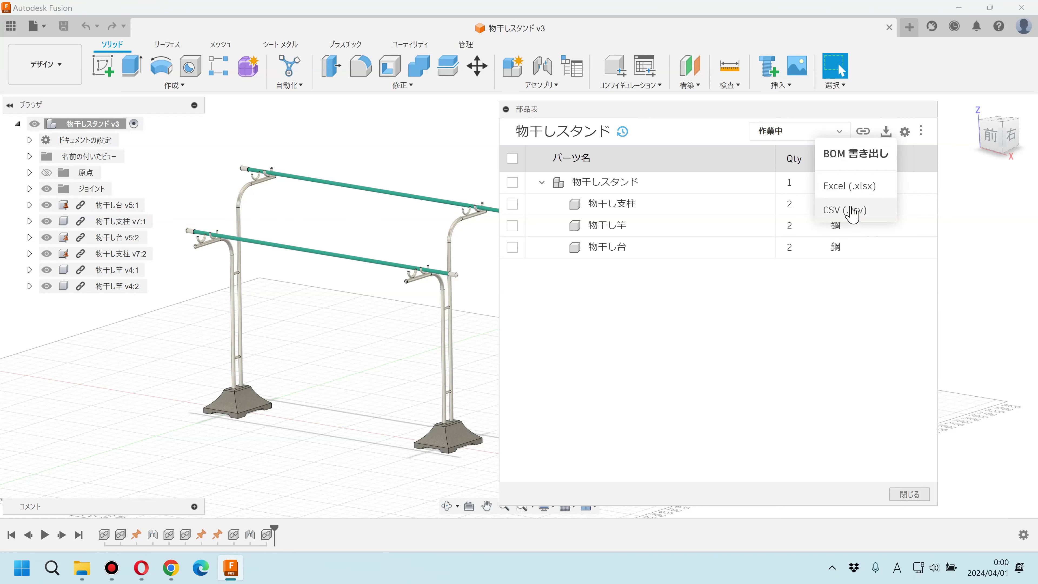
click(859, 187)
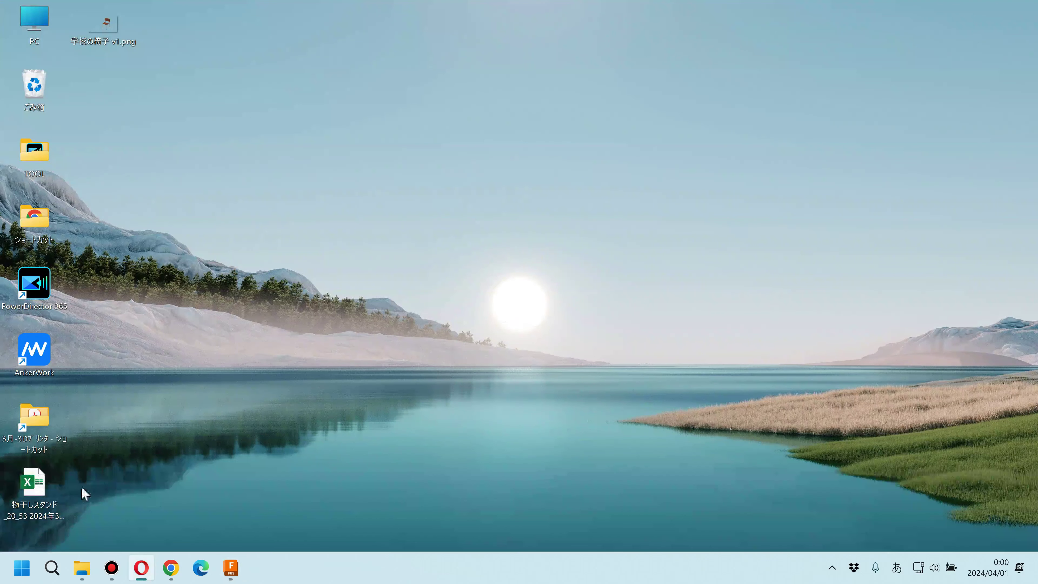
Open the exported BOM workbook in Excel, maximized, with editing enabled.
click(61, 487)
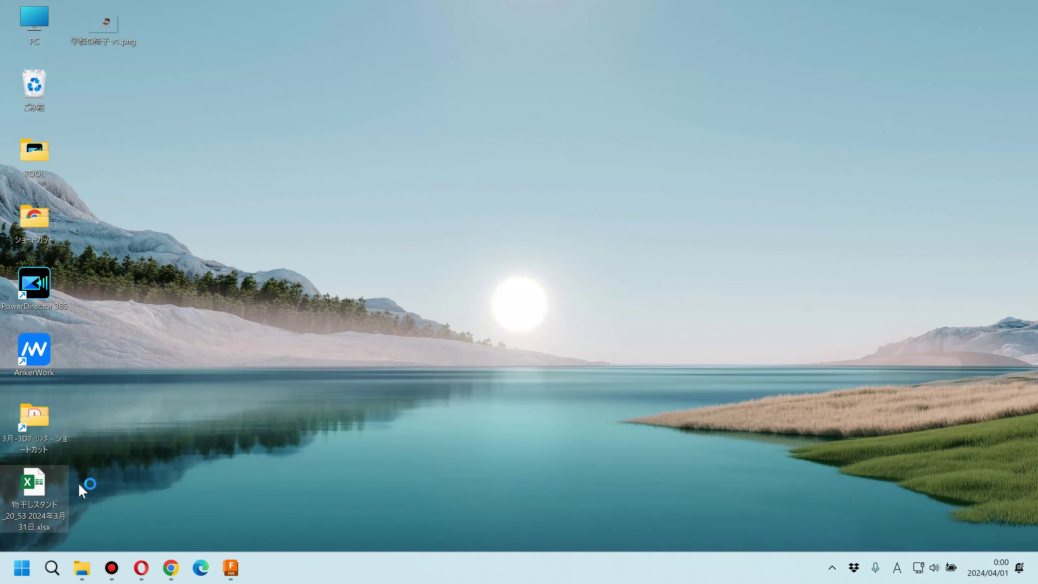
click(128, 470)
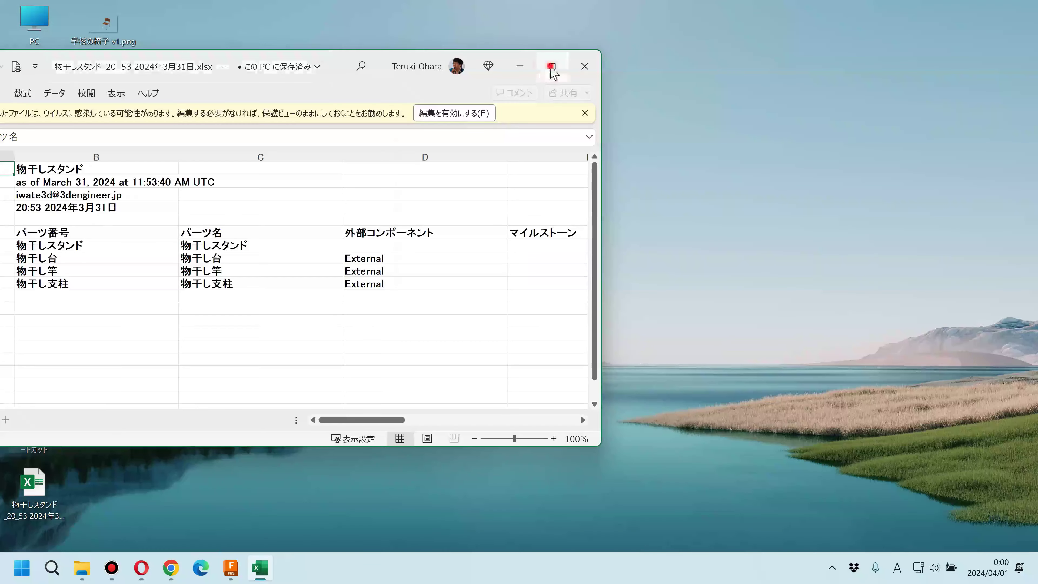
click(552, 68)
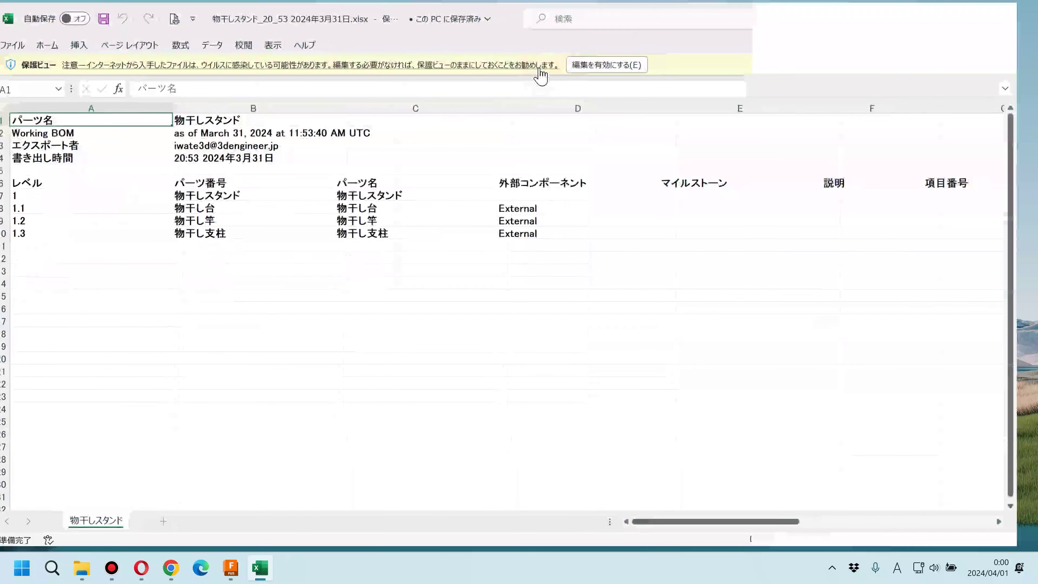
click(257, 323)
click(624, 65)
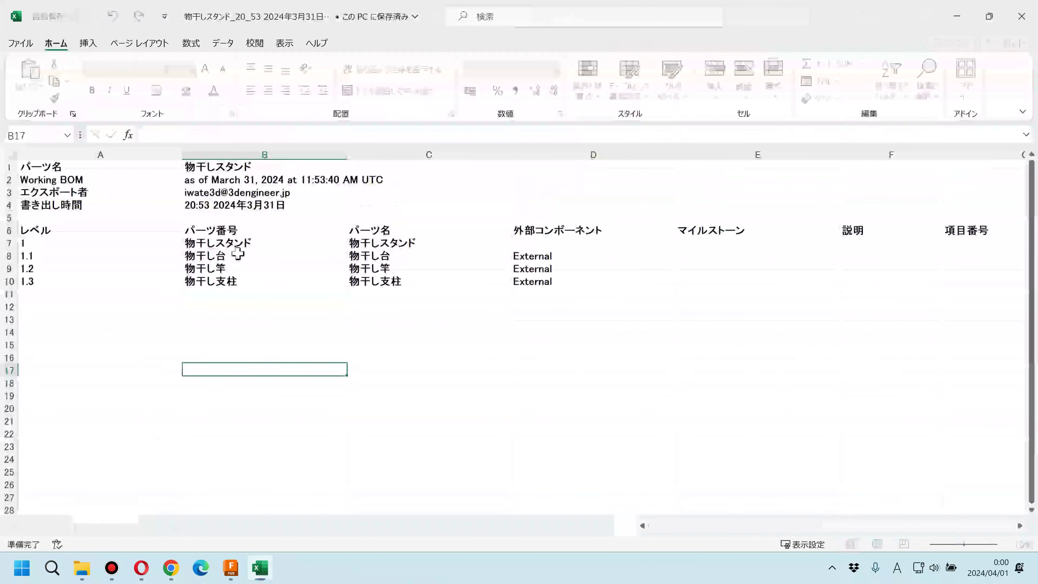
Select the BOM data block to review it, scroll back to column A, and return to Fusion.
drag(247, 243, 920, 295)
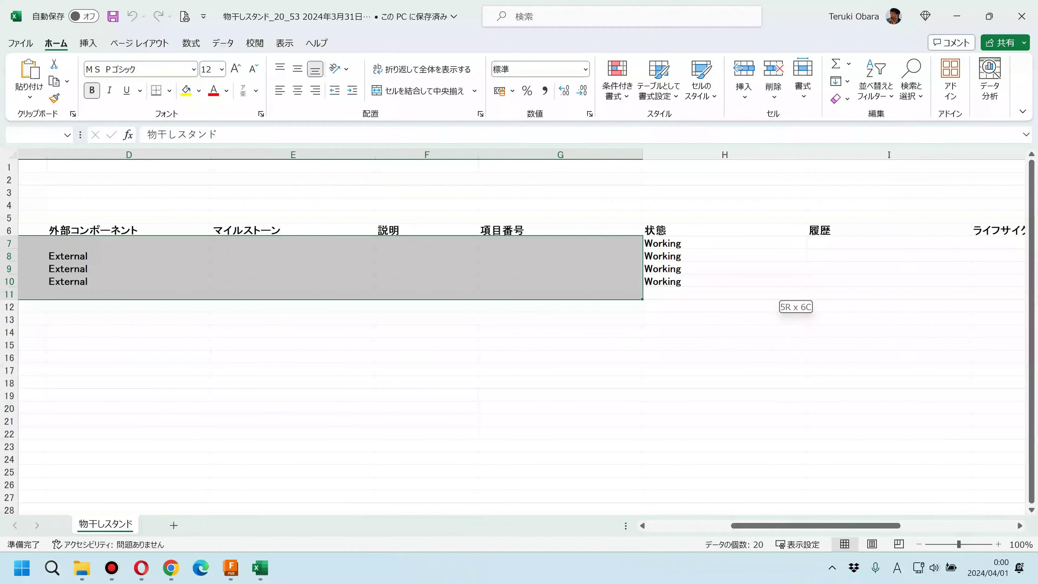
drag(920, 294, 795, 304)
click(614, 366)
scroll(700, 331, left, 2)
scroll(695, 329, left, 5)
scroll(695, 329, left, 1)
click(233, 570)
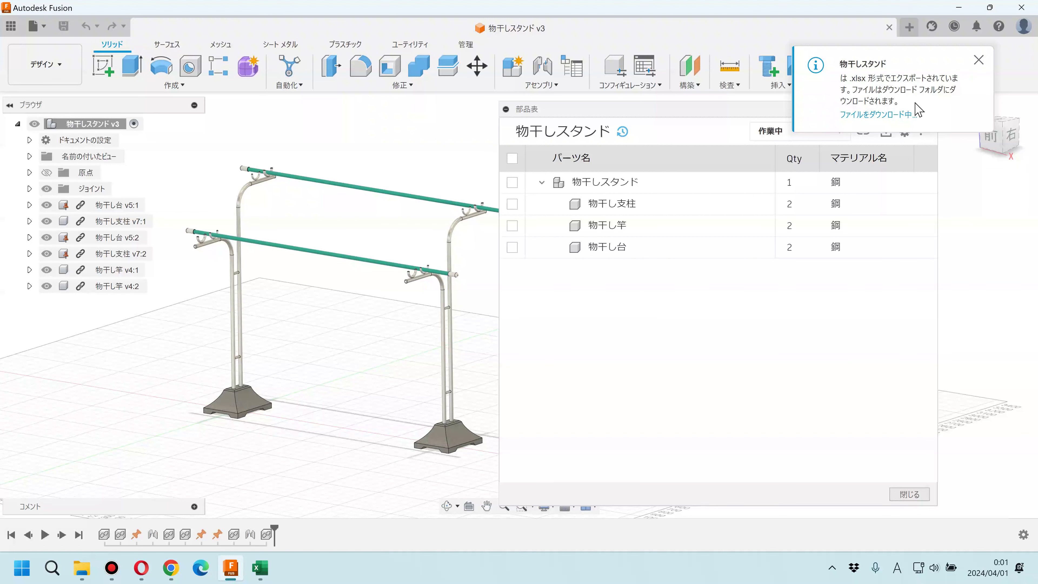
click(768, 353)
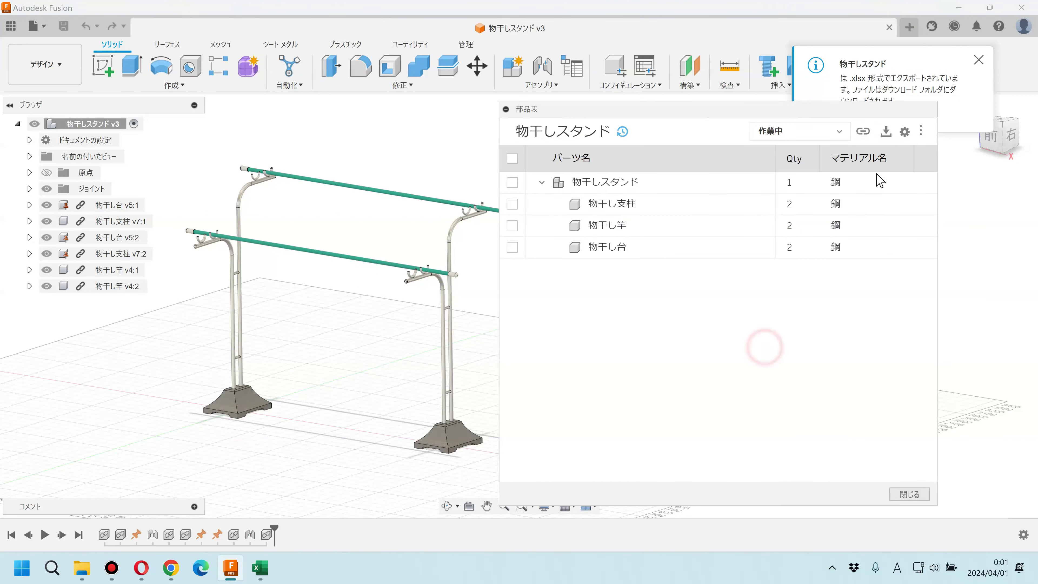
click(863, 132)
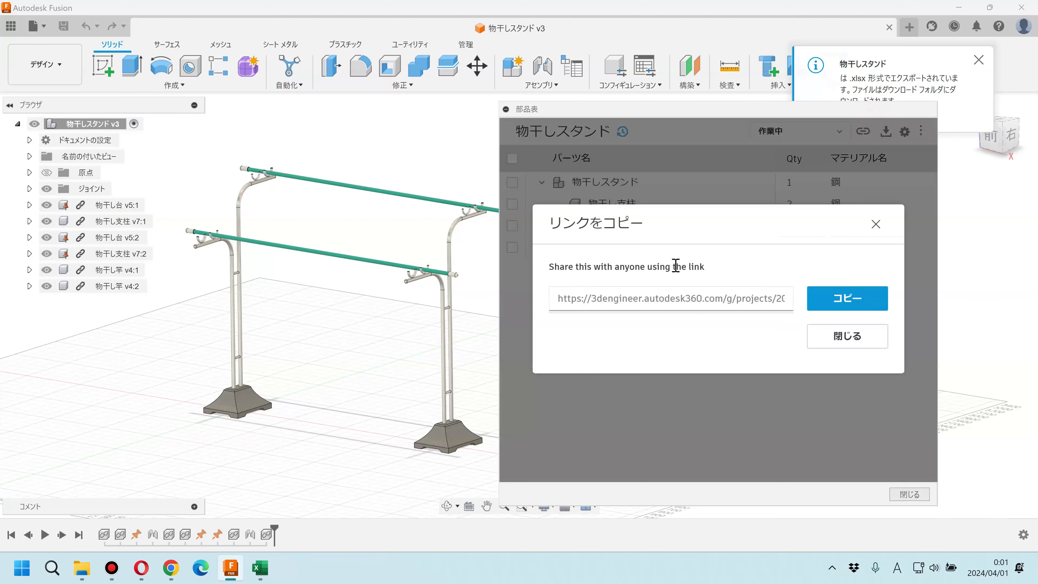
click(840, 340)
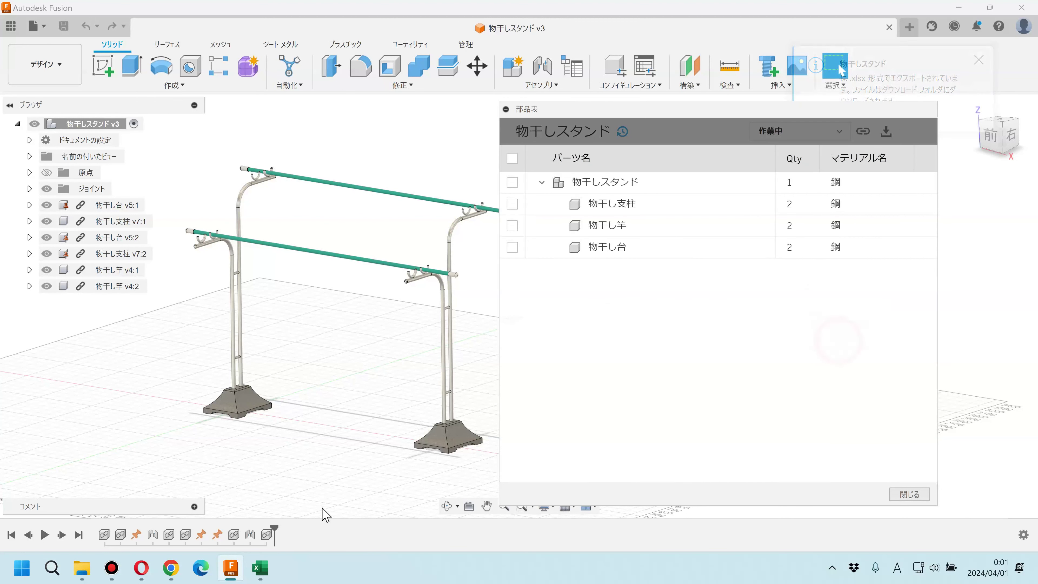
click(171, 569)
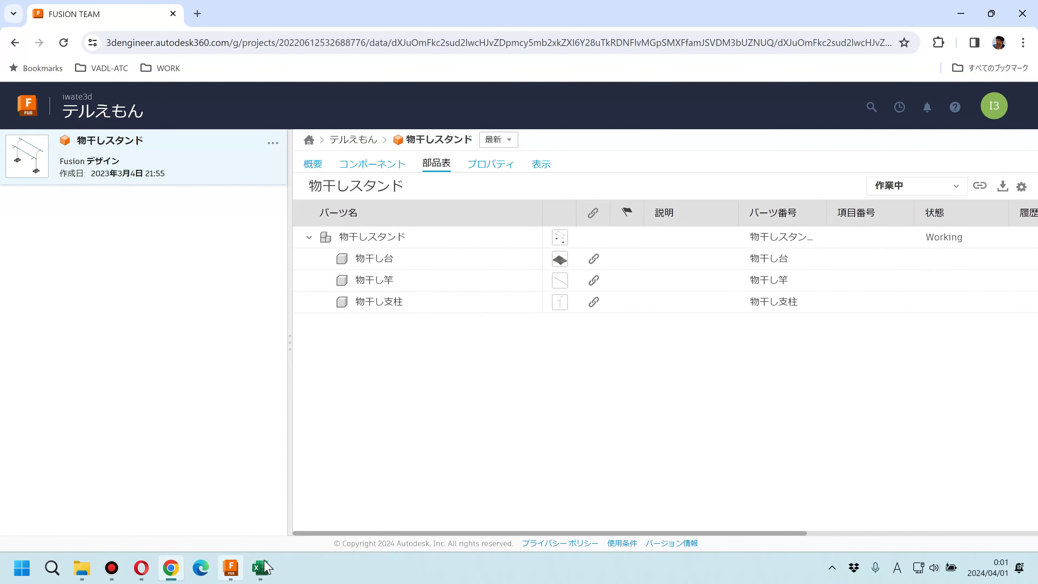
click(231, 567)
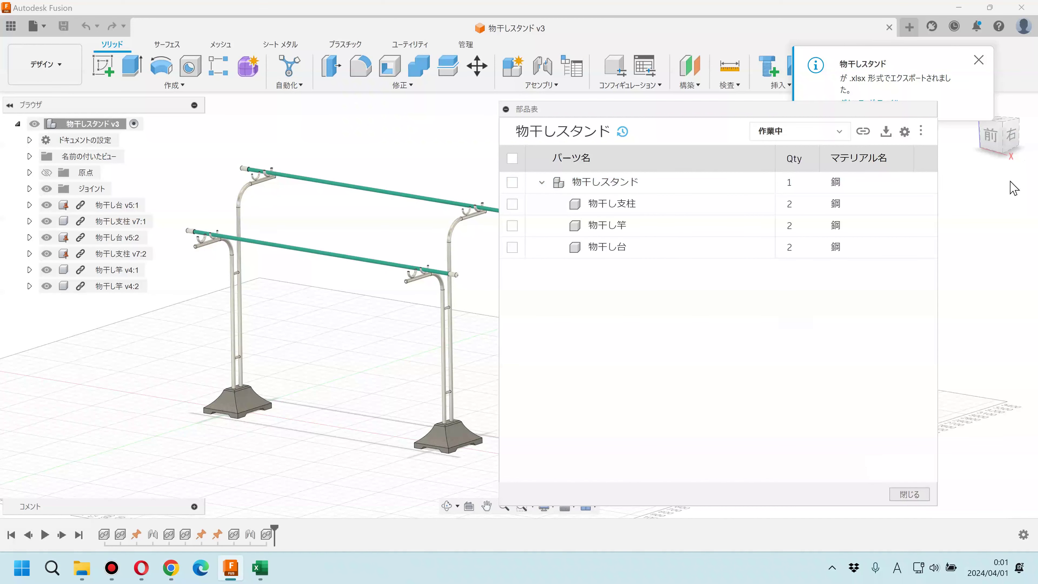
Save the newly exported xlsx BOM to the desktop, then minimize Chrome and Fusion.
click(878, 104)
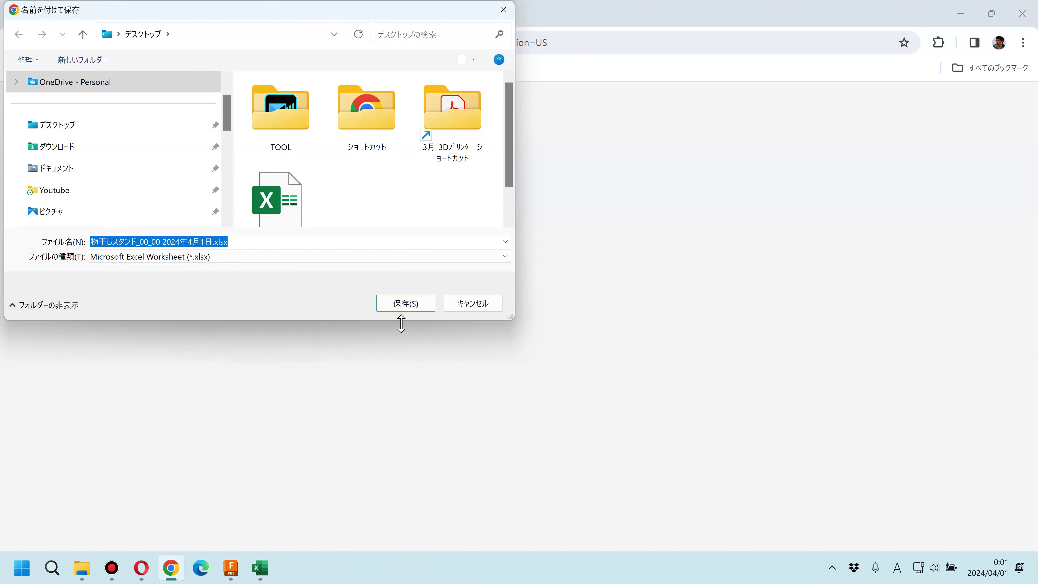
click(405, 302)
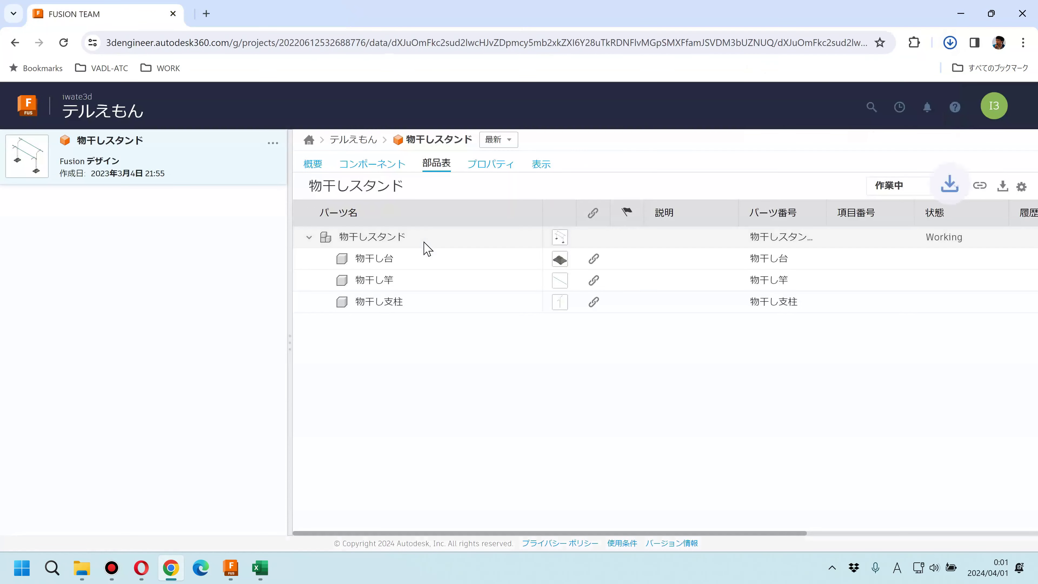
click(961, 13)
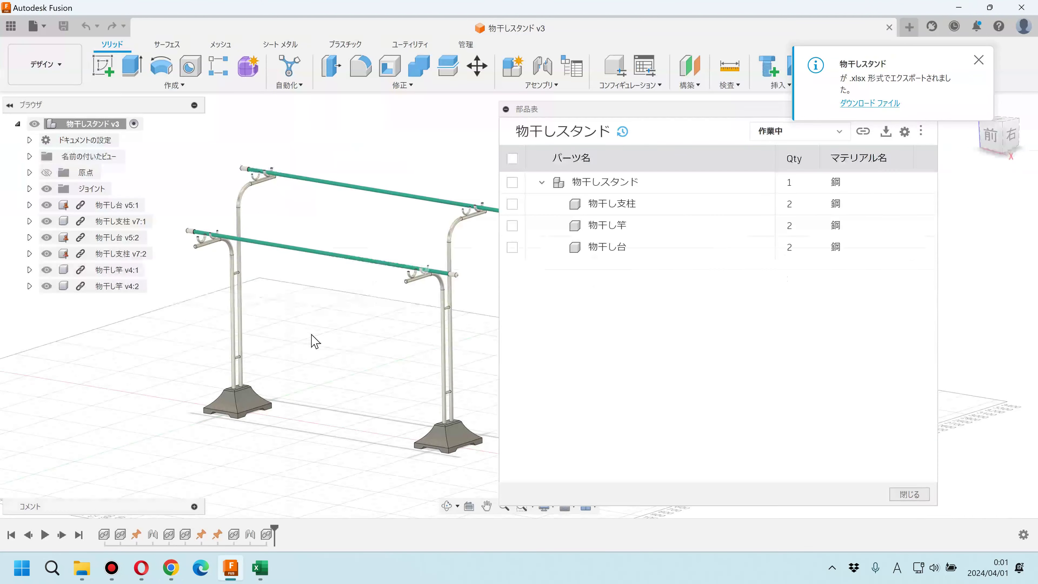
click(969, 12)
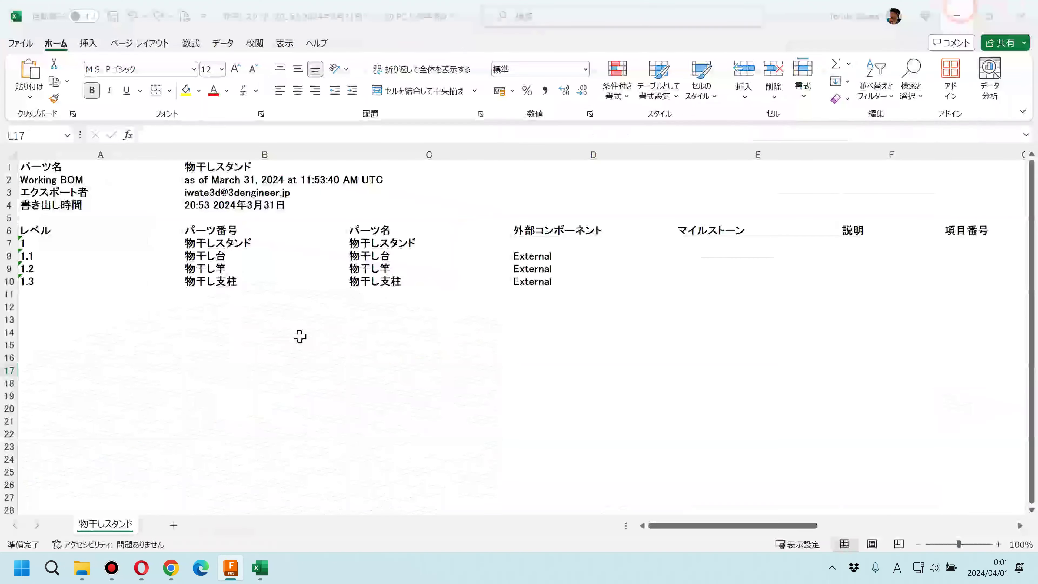
Open the new BOM xlsx from the desktop and review its part number, name, 数量 and マテリアル名 columns.
click(957, 16)
double_click(113, 110)
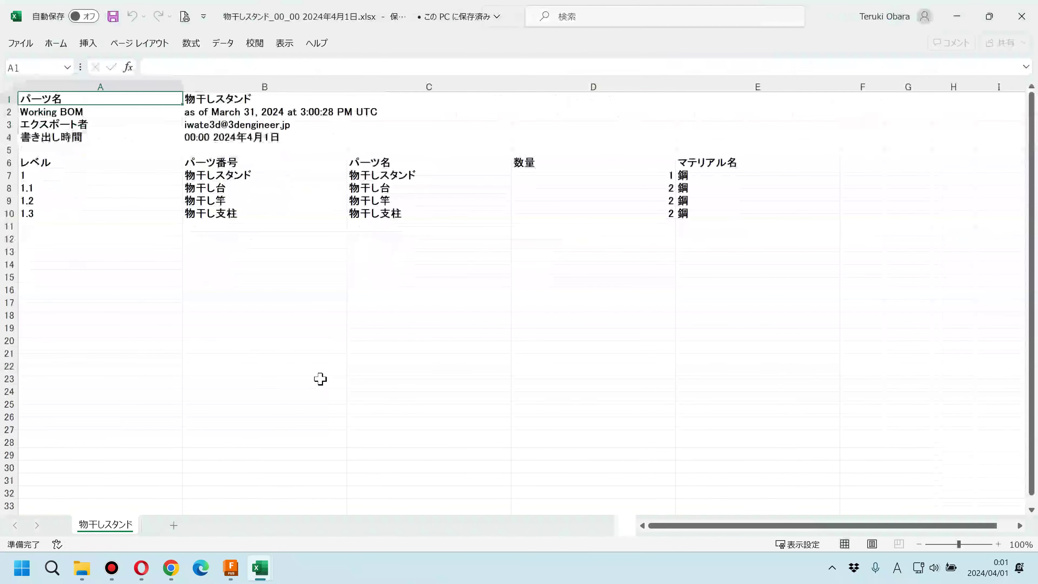
click(492, 328)
drag(224, 185, 589, 227)
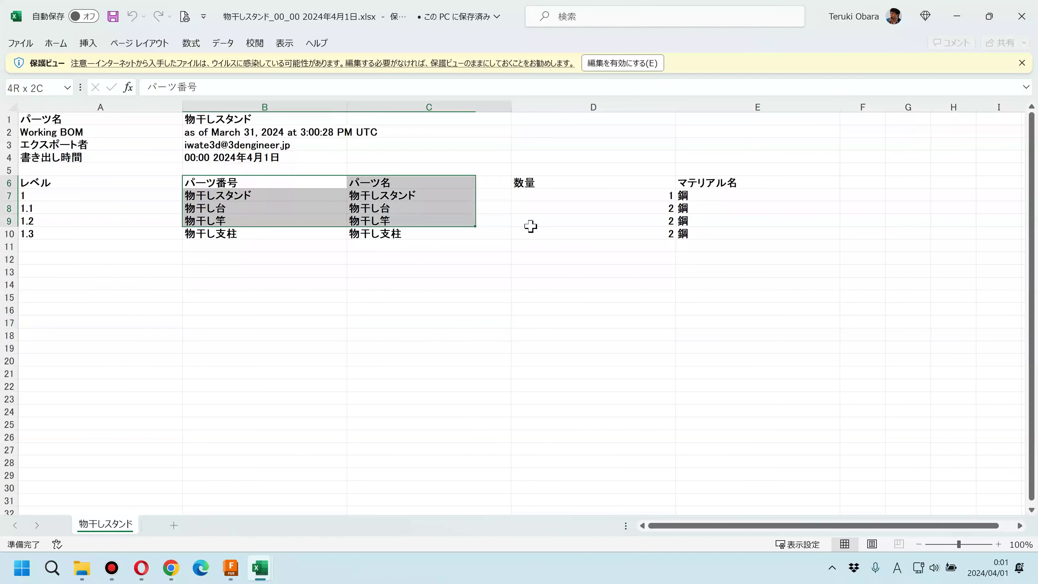
click(548, 185)
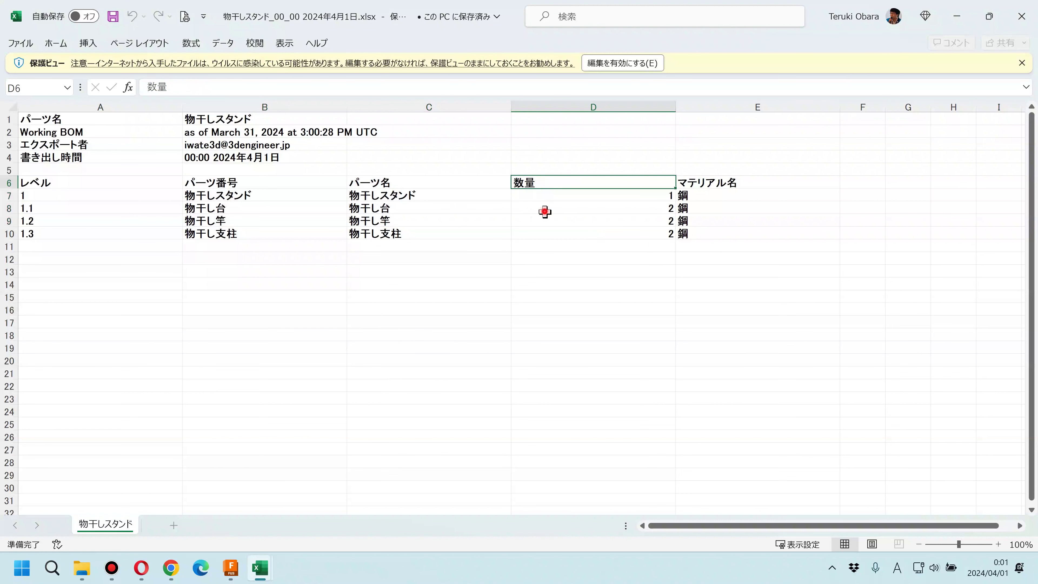
drag(545, 196, 547, 241)
mouse_move(735, 195)
mouse_down()
mouse_move(737, 234)
mouse_move(758, 245)
mouse_move(143, 166)
mouse_move(60, 183)
mouse_up()
click(756, 246)
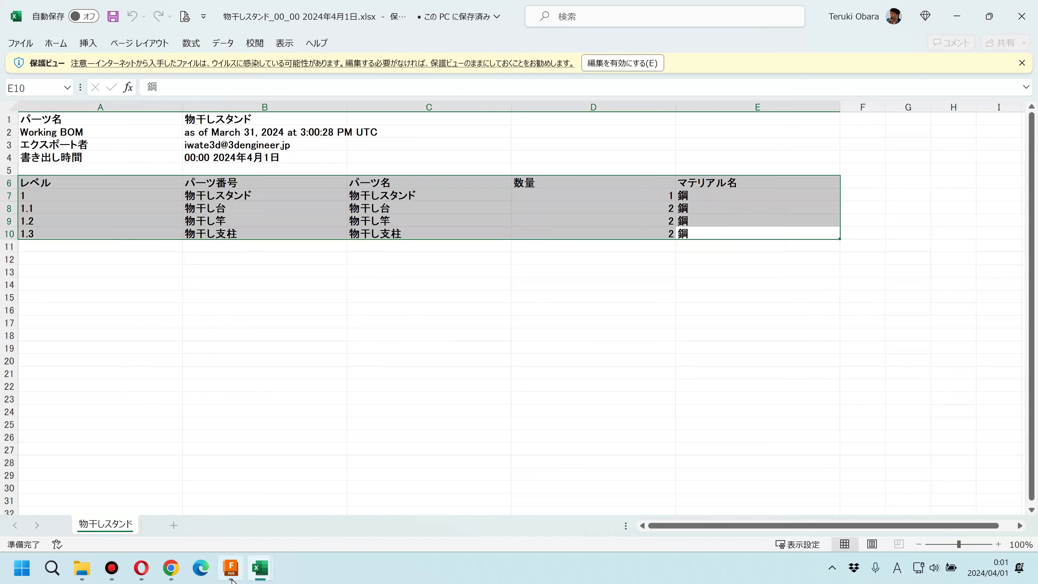
click(232, 569)
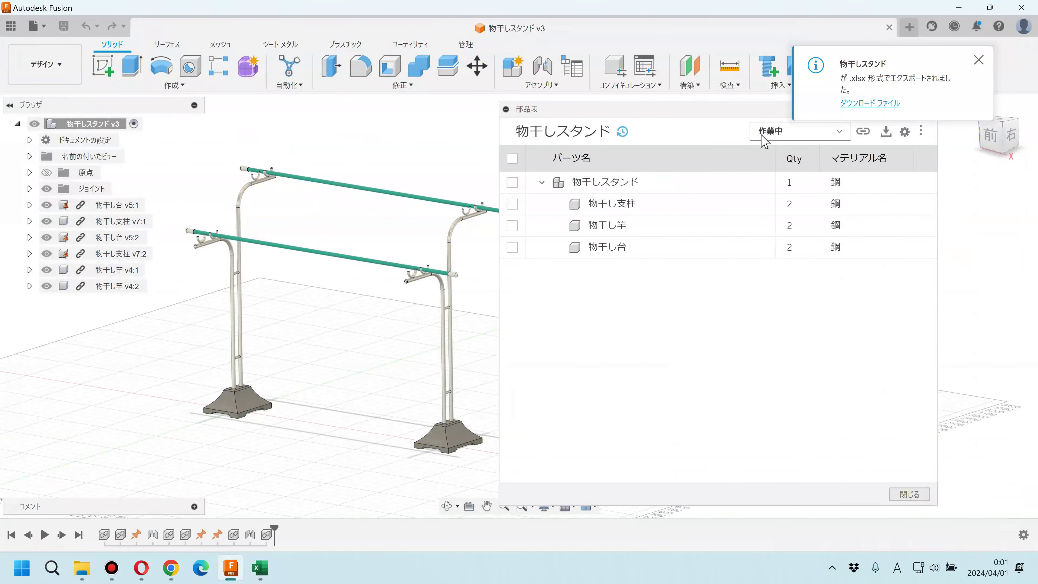
Close the BOM panel and export notification, and orbit the stand to a lower frontal view.
drag(679, 107, 481, 111)
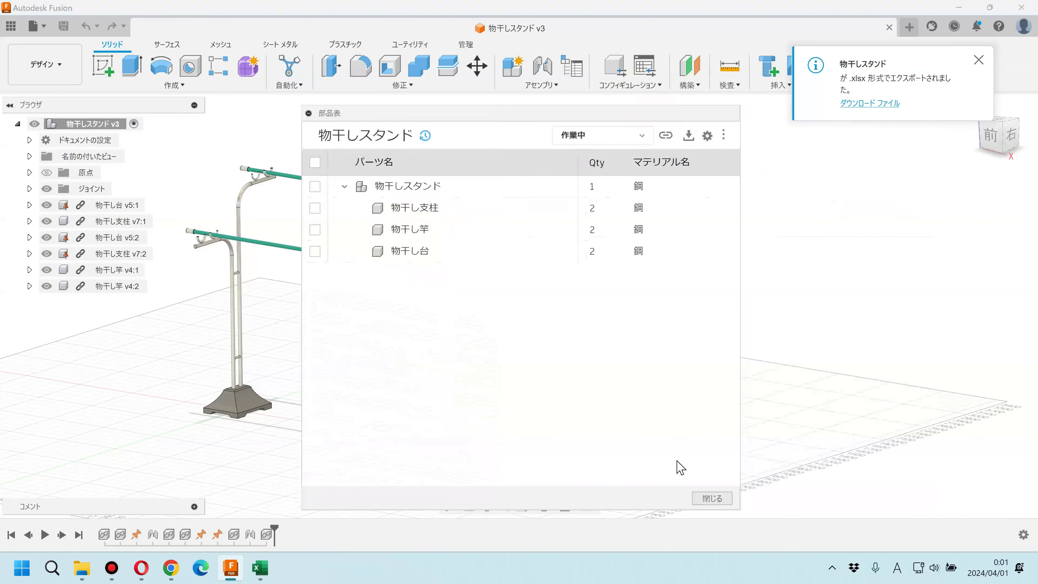
click(716, 499)
click(979, 60)
mouse_move(614, 210)
shift+middle_down()
mouse_move(531, 212)
mouse_move(540, 227)
mouse_move(545, 196)
mouse_move(543, 212)
shift+middle_up()
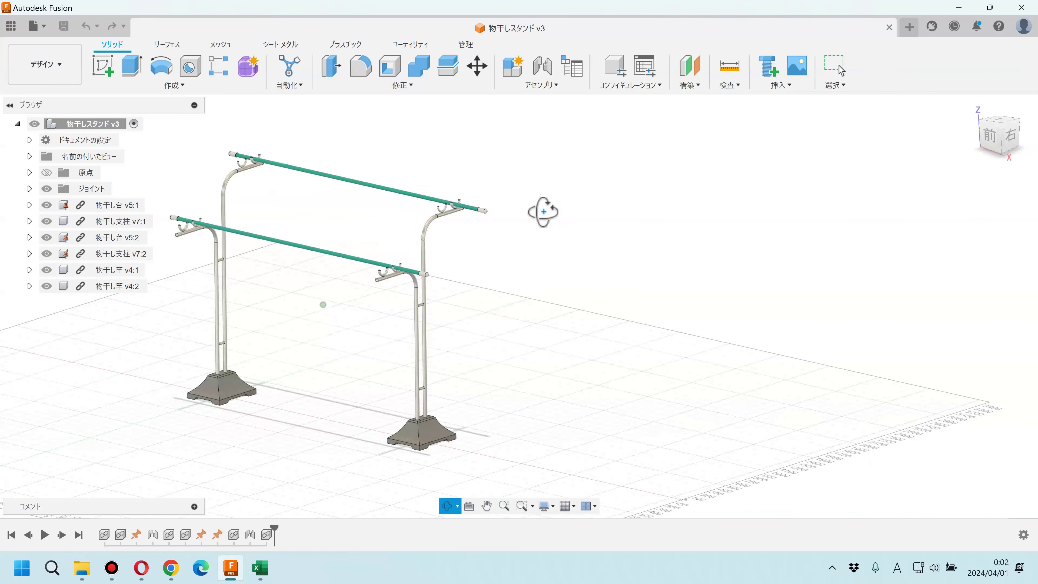
Bring up the stand's Fusion Team 部品表 page in Chrome.
click(569, 84)
mouse_move(535, 265)
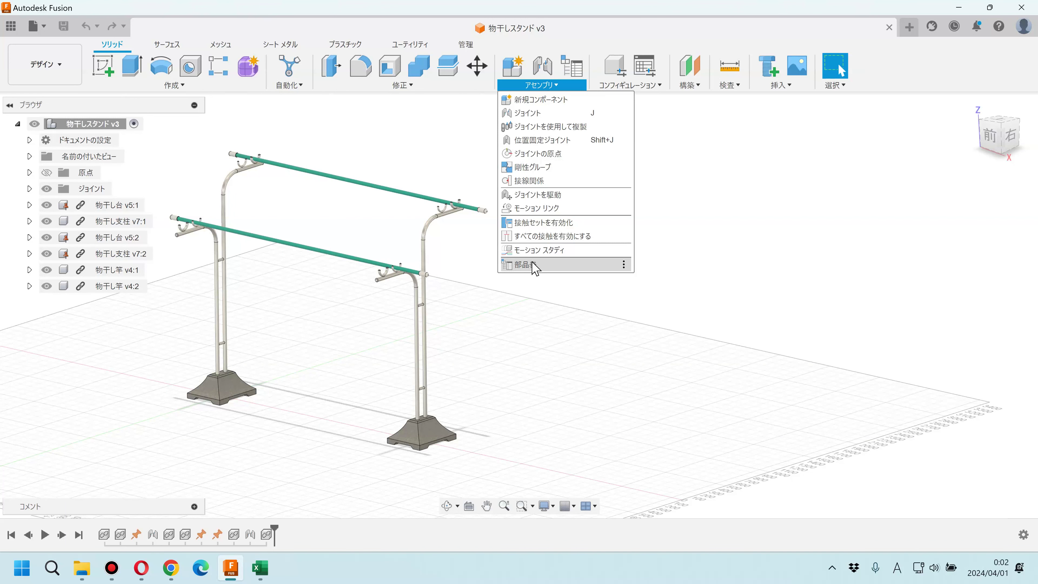
click(532, 299)
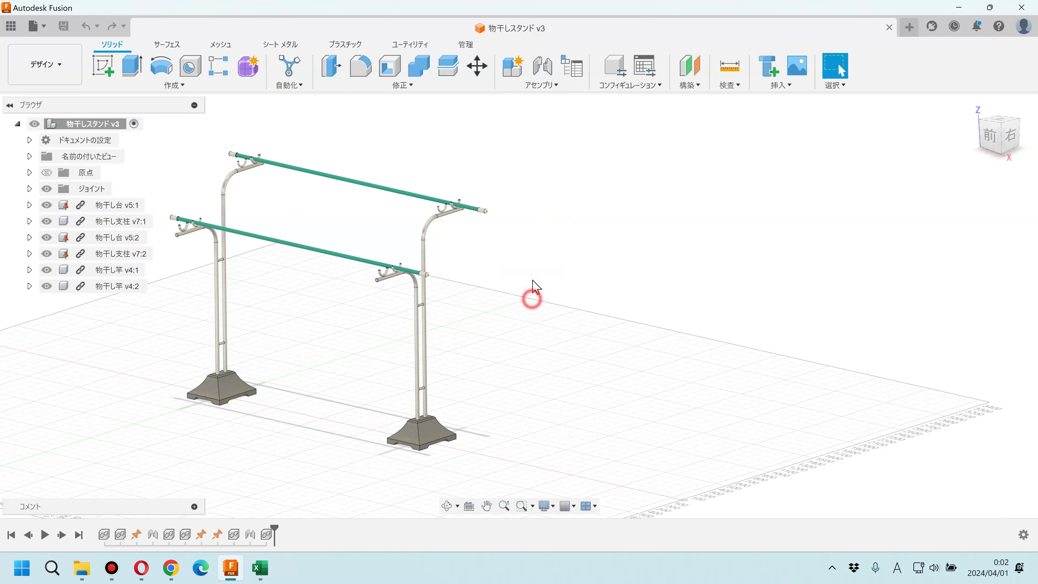
click(560, 85)
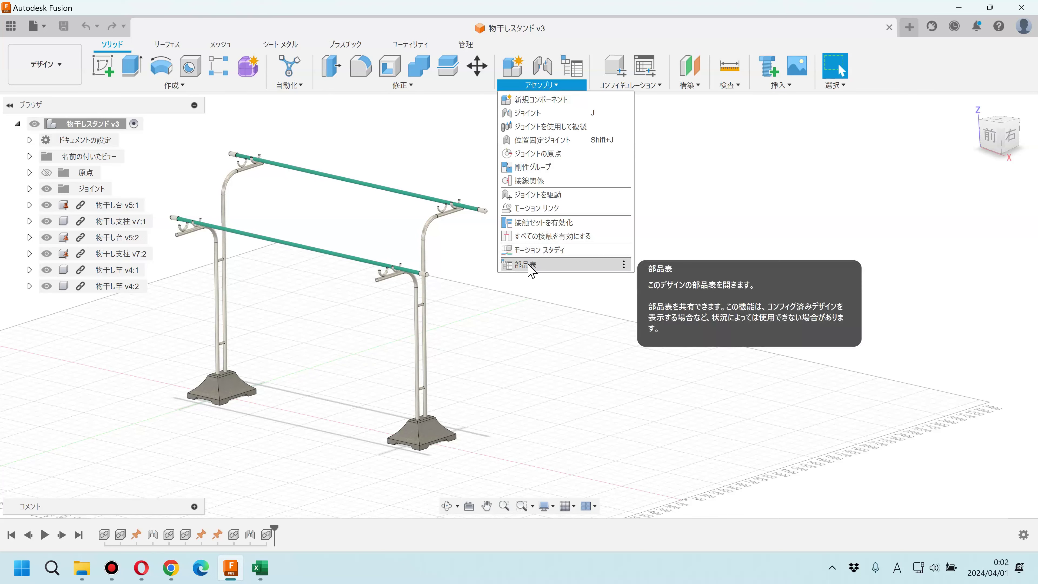
click(171, 567)
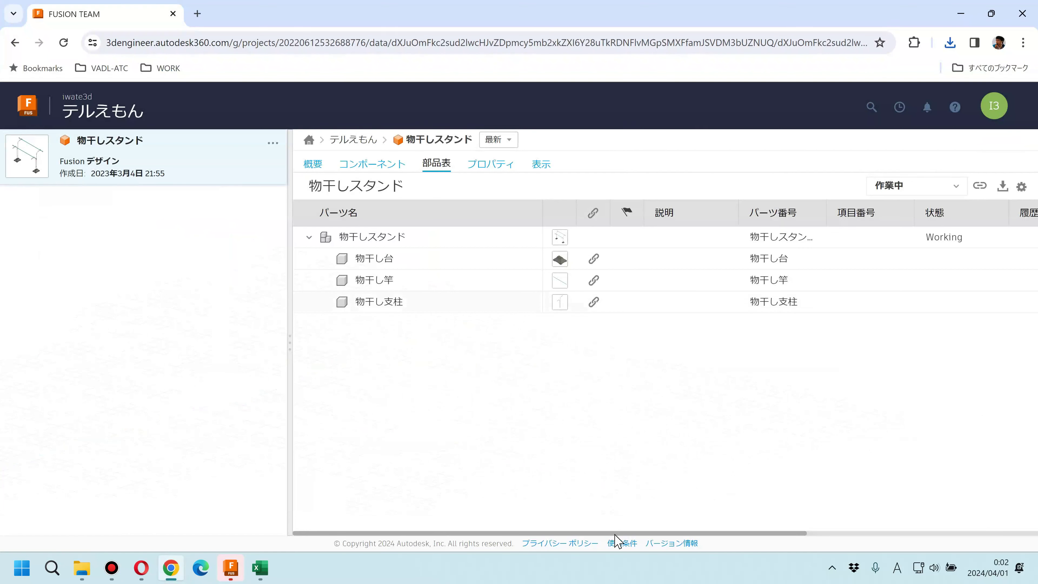
drag(615, 532, 876, 533)
drag(548, 533, 319, 533)
Minimize Chrome, pan the stand right, and show the Assembly dropdown with 部品表.
click(961, 12)
middle_drag(517, 336, 600, 343)
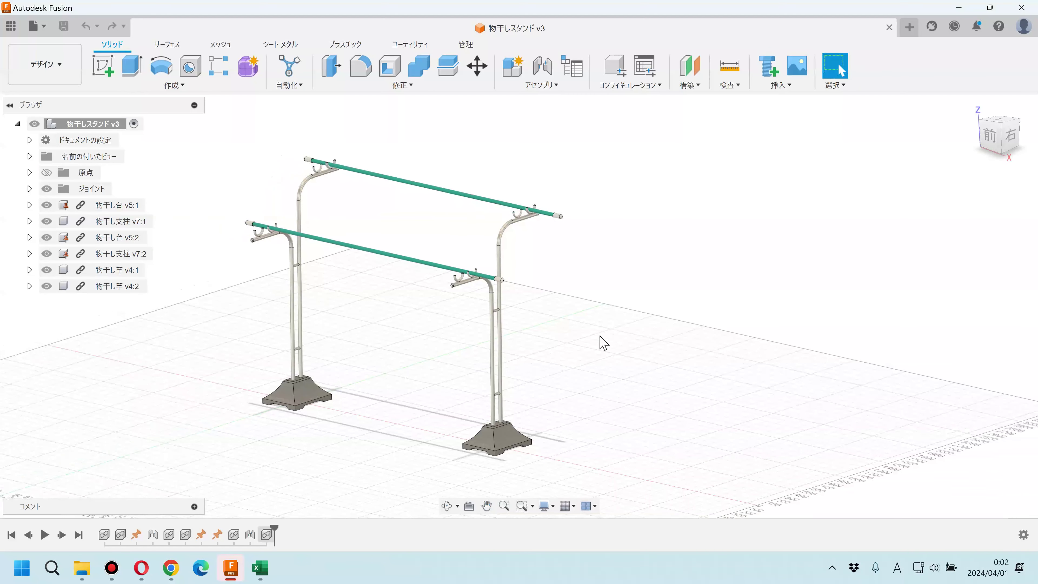
click(558, 86)
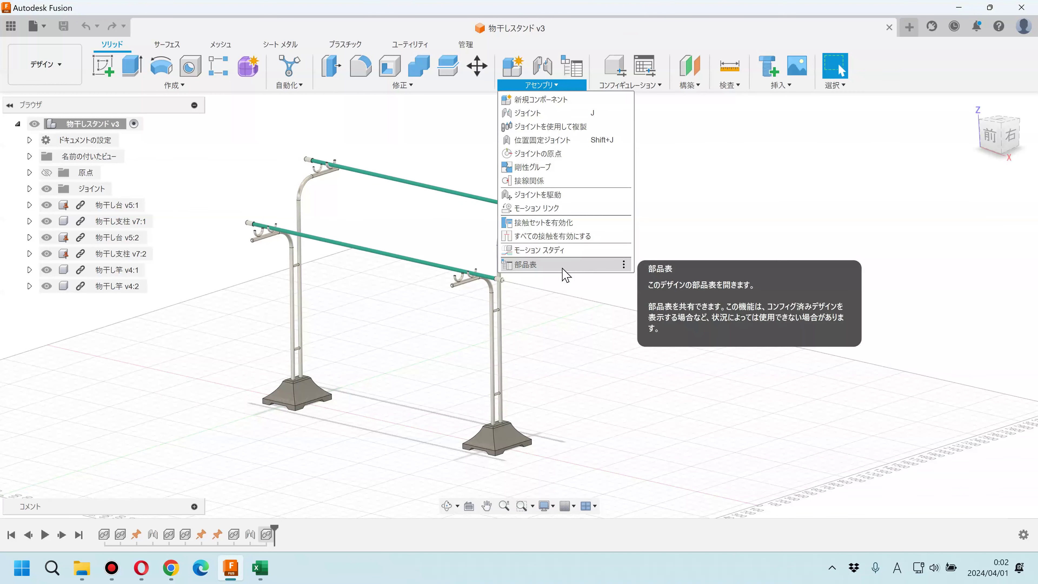